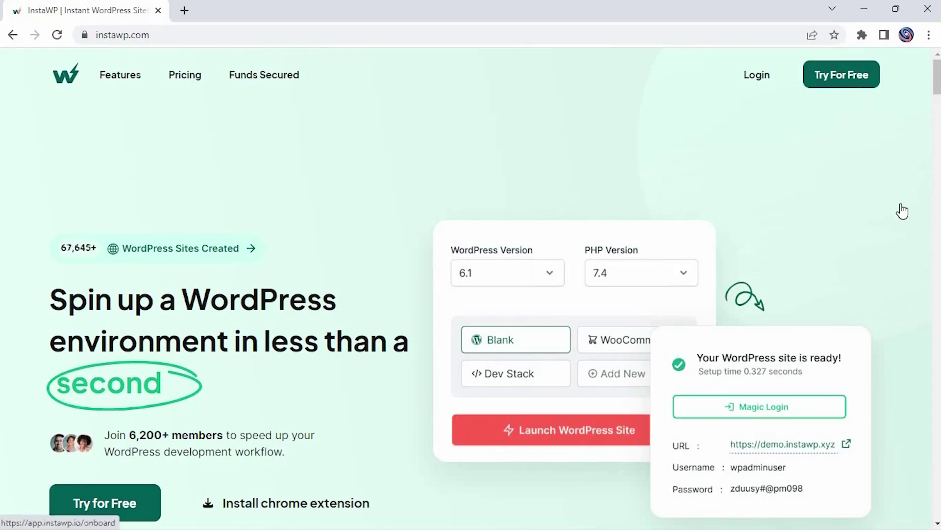
# Create a new temporary WordPress site from the InstaWP Sites page.
pyautogui.click(852, 77)
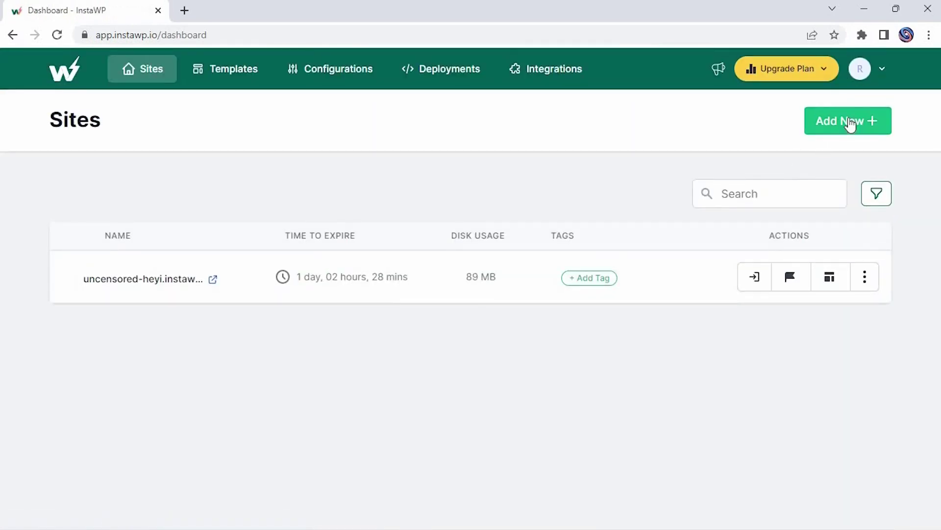
pyautogui.click(851, 121)
pyautogui.click(492, 470)
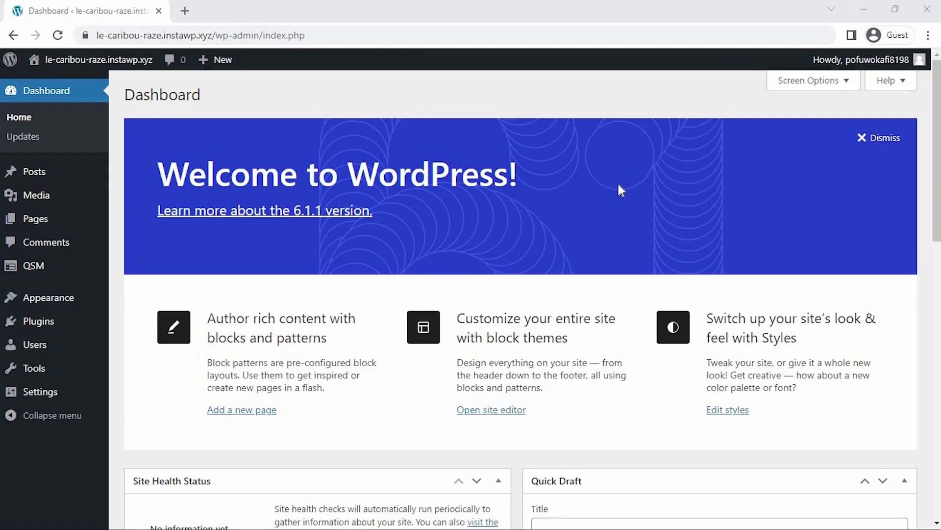
# Open the QSM (Quiz And Survey Master) dashboard from the admin sidebar.
pyautogui.click(44, 265)
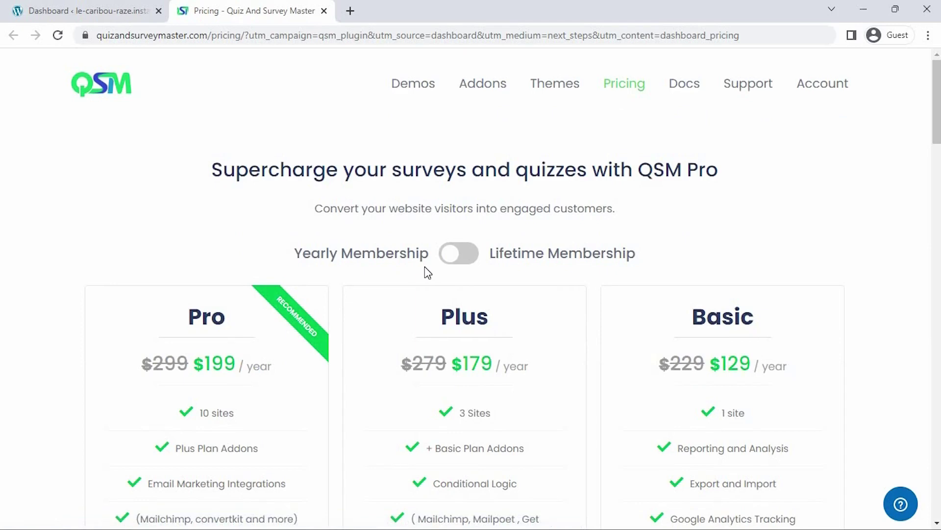
# Browse the QSM Addons catalogue and add the Reporting & Analysis addon to the cart.
pyautogui.click(477, 86)
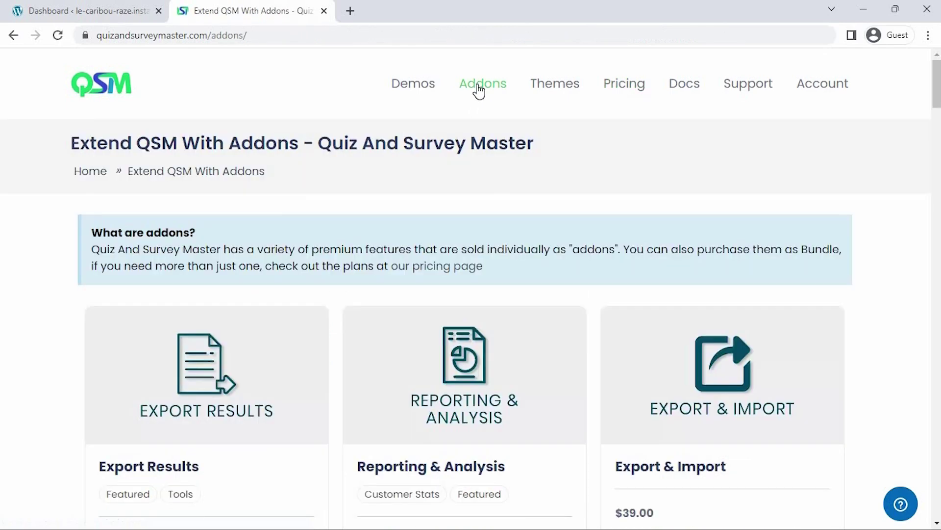
pyautogui.scroll(-2, 462, 254)
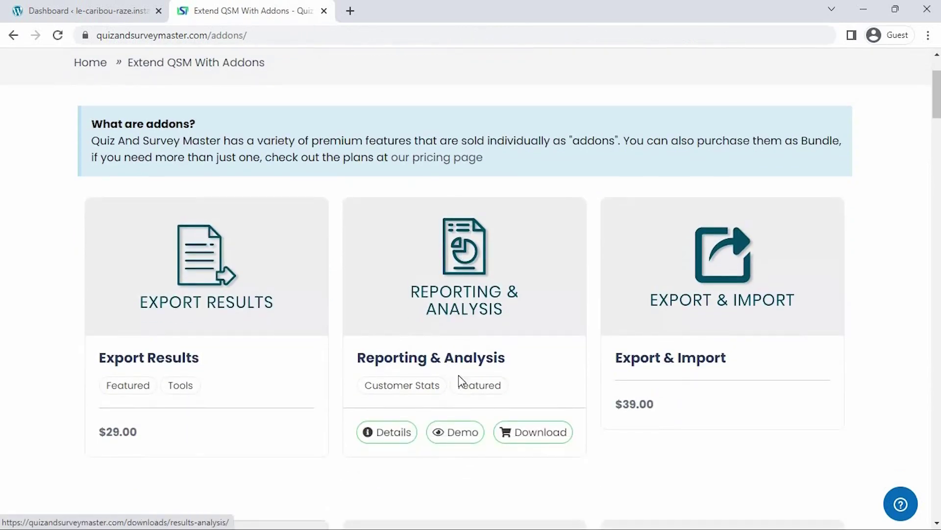
pyautogui.click(534, 434)
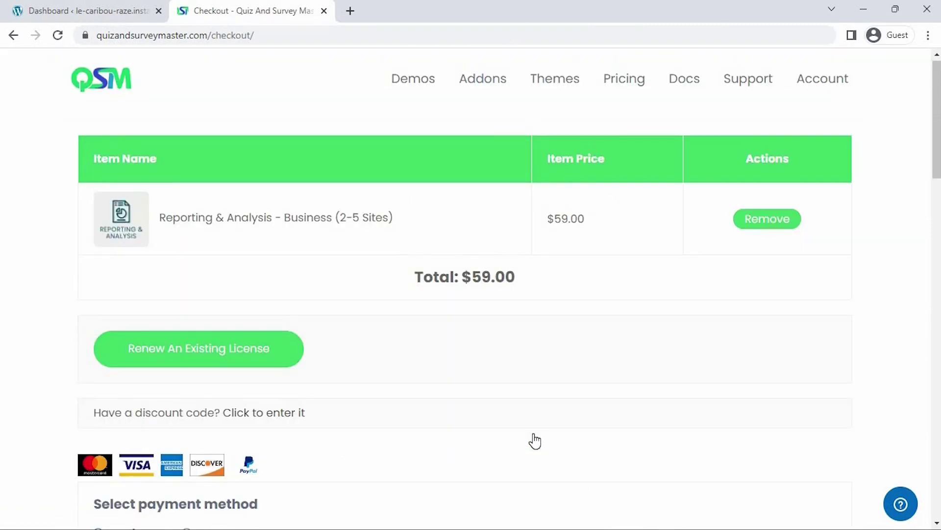
# Accept the license terms and refund policy at checkout, then close the checkout page.
pyautogui.scroll(-8, 535, 440)
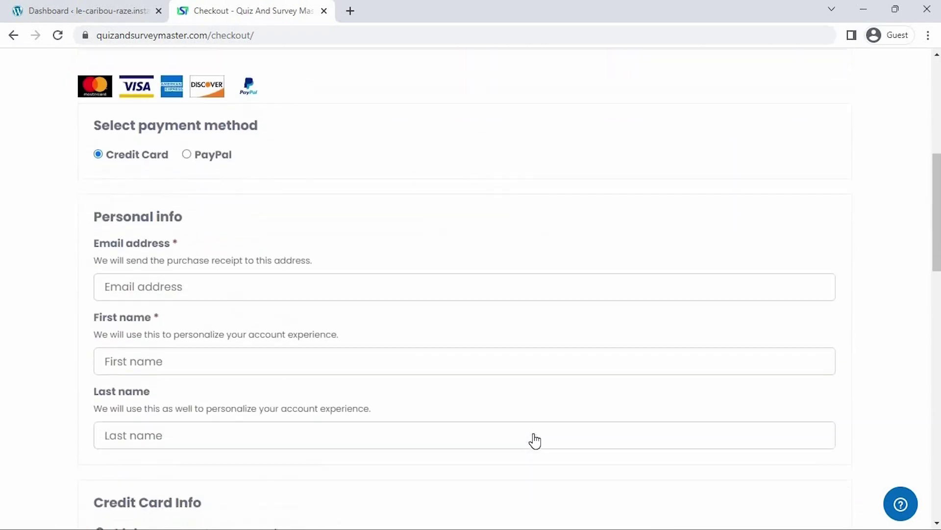
pyautogui.scroll(-13, 535, 440)
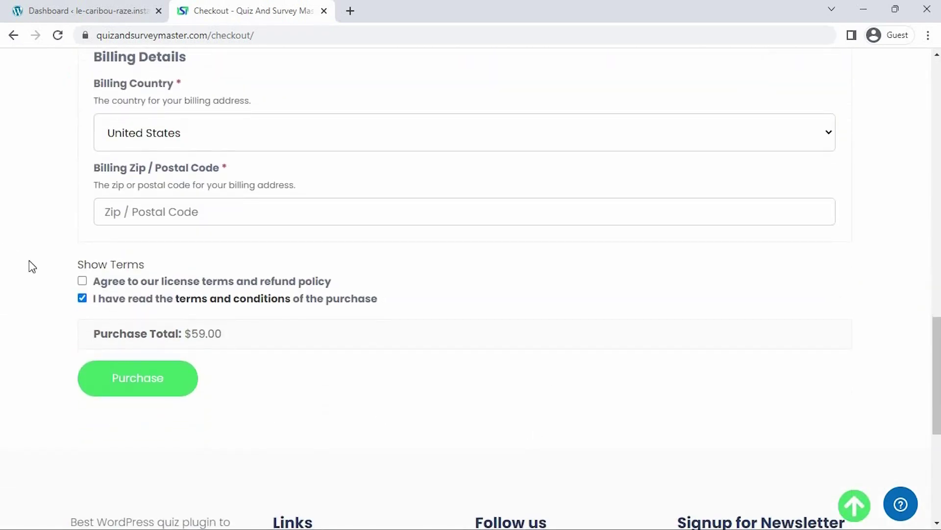
pyautogui.click(84, 281)
pyautogui.scroll(18, 133, 400)
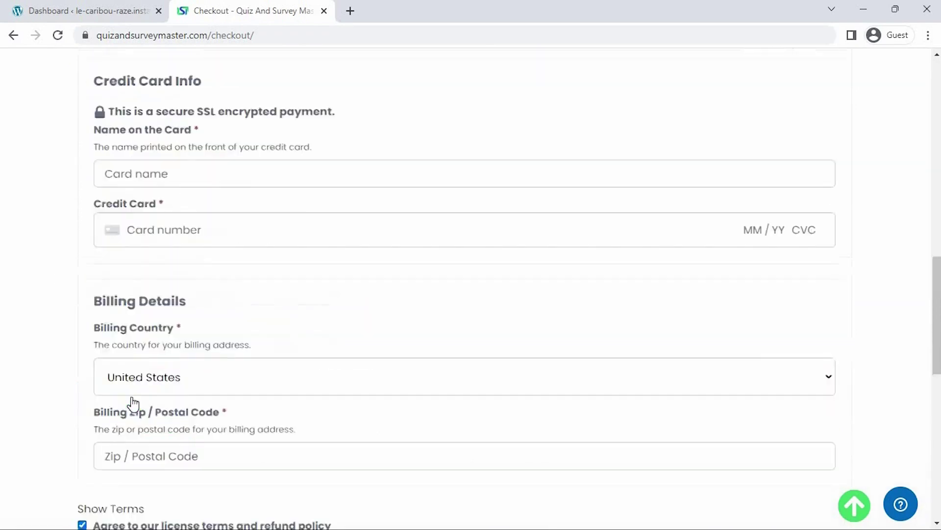
pyautogui.scroll(1, 134, 402)
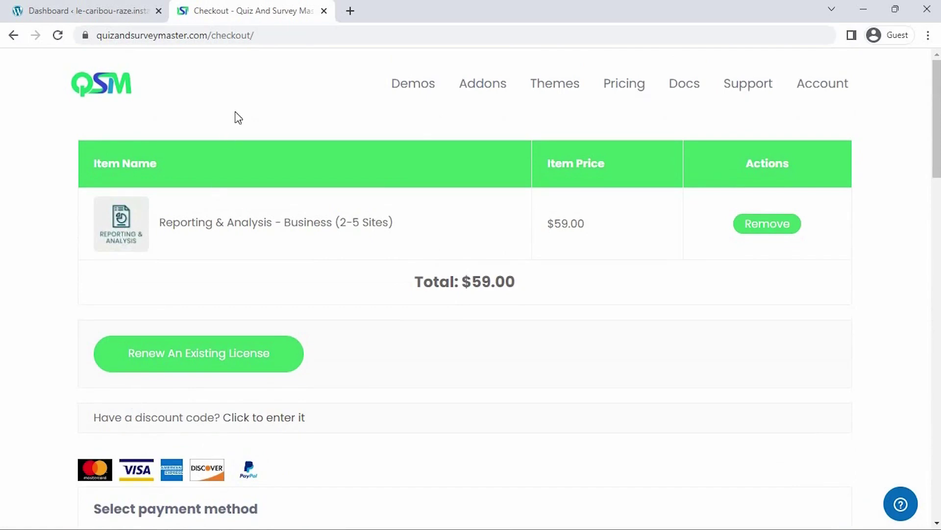
pyautogui.click(323, 11)
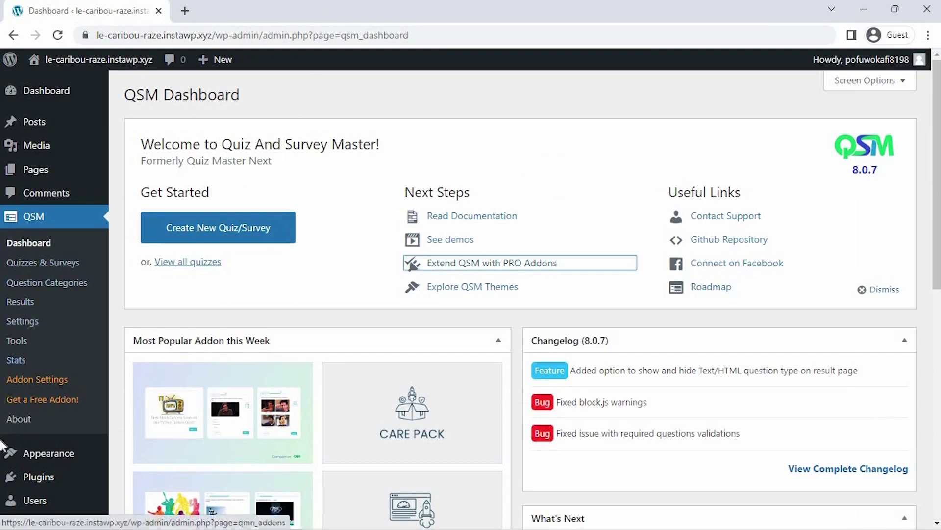
# Upload and install the plugin package qsm-analysis (3).zip via Plugins > Add New.
pyautogui.moveTo(18, 476)
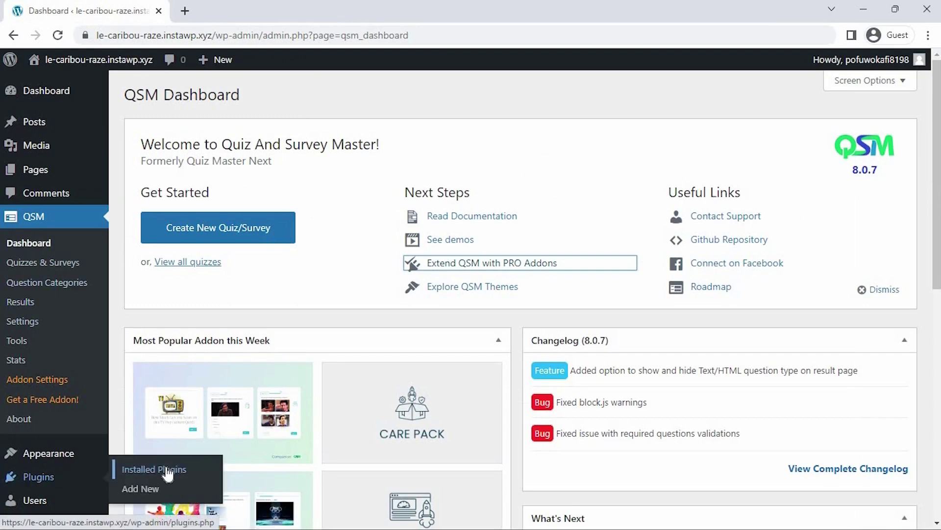
pyautogui.click(166, 490)
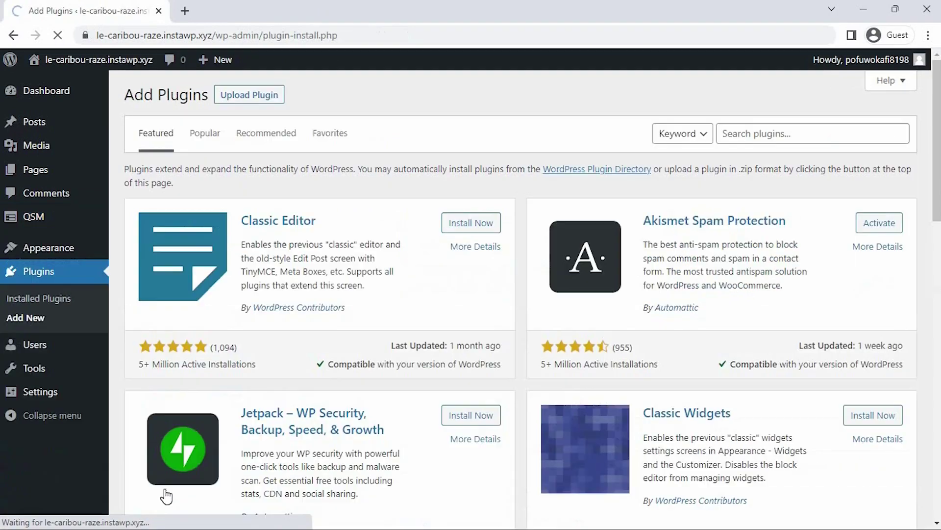
pyautogui.click(262, 98)
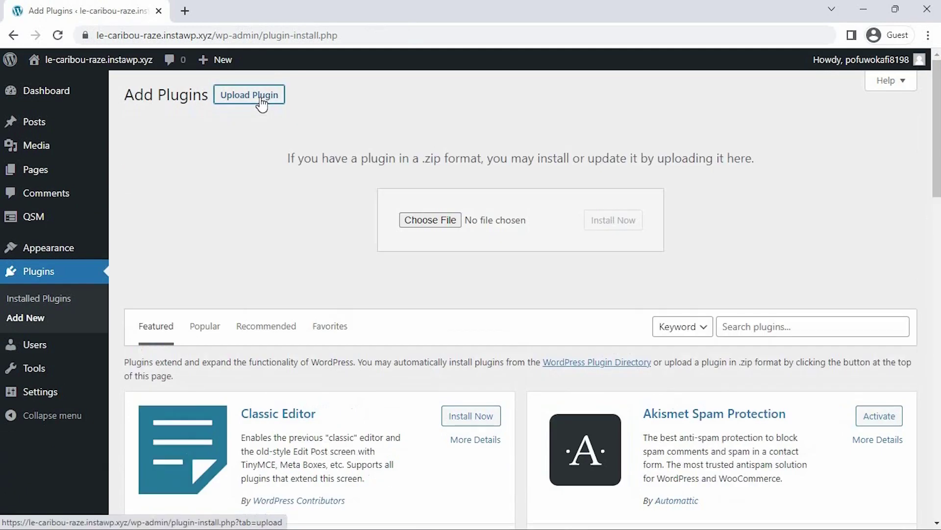
pyautogui.click(438, 227)
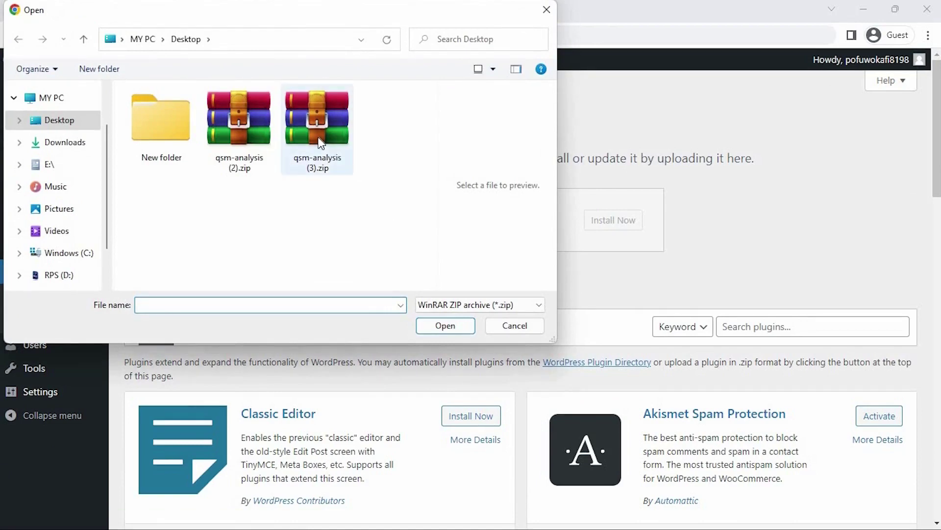
pyautogui.click(321, 143)
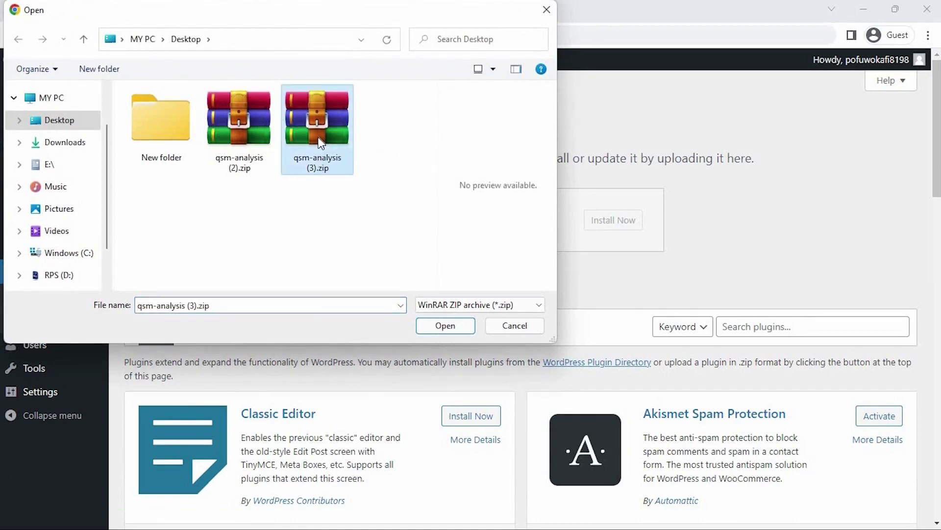
pyautogui.doubleClick(321, 144)
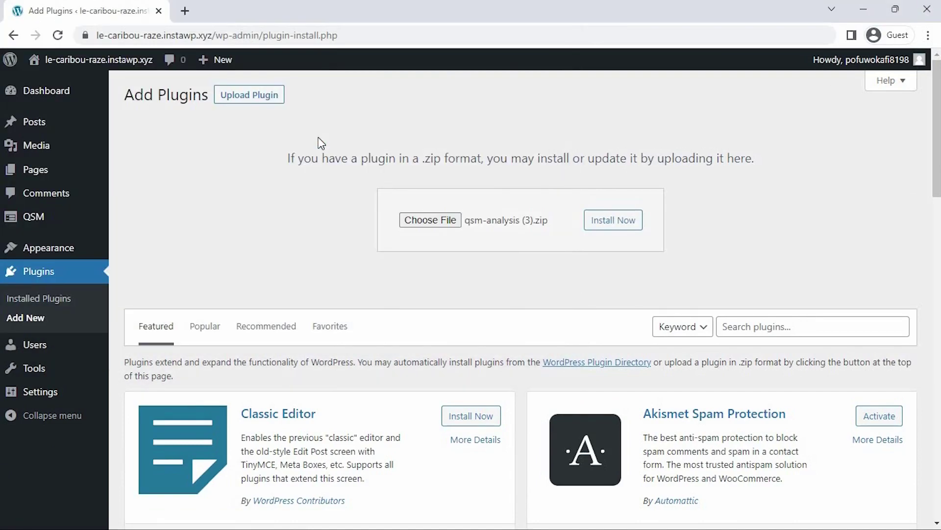
pyautogui.click(595, 222)
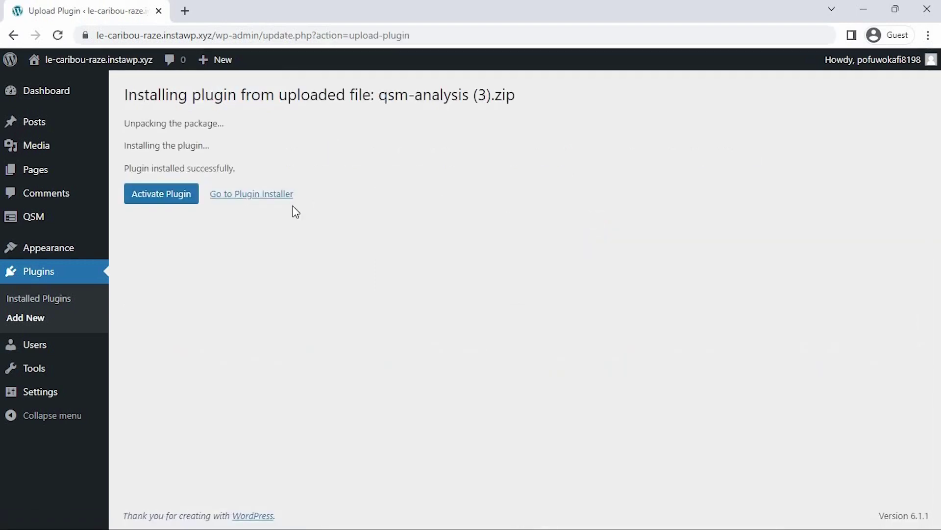
pyautogui.click(171, 196)
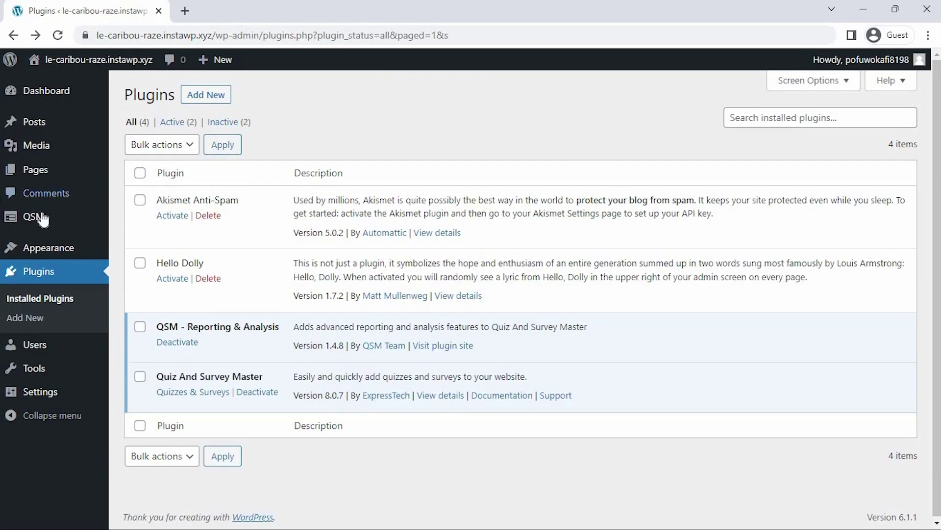
# Save the Reporting And Analysis addon settings, keeping the title limit at 100.
pyautogui.moveTo(36, 216)
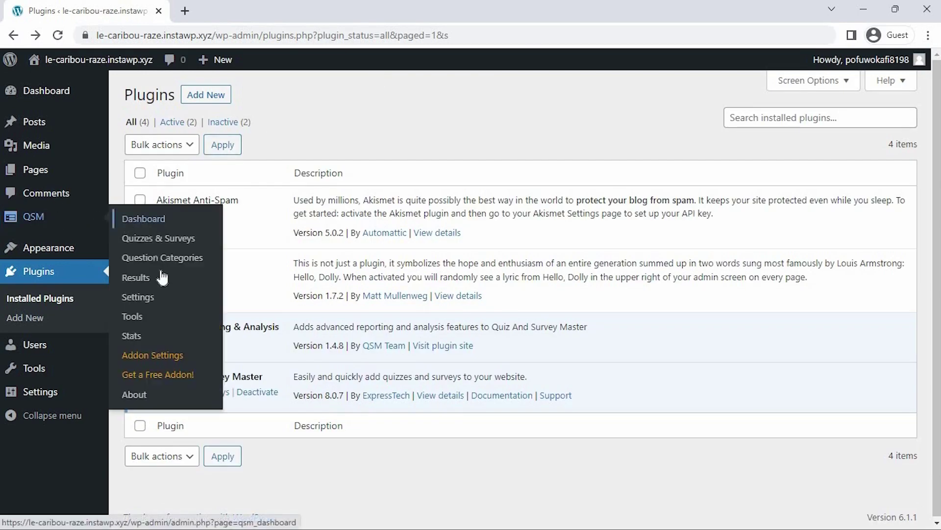
pyautogui.click(165, 358)
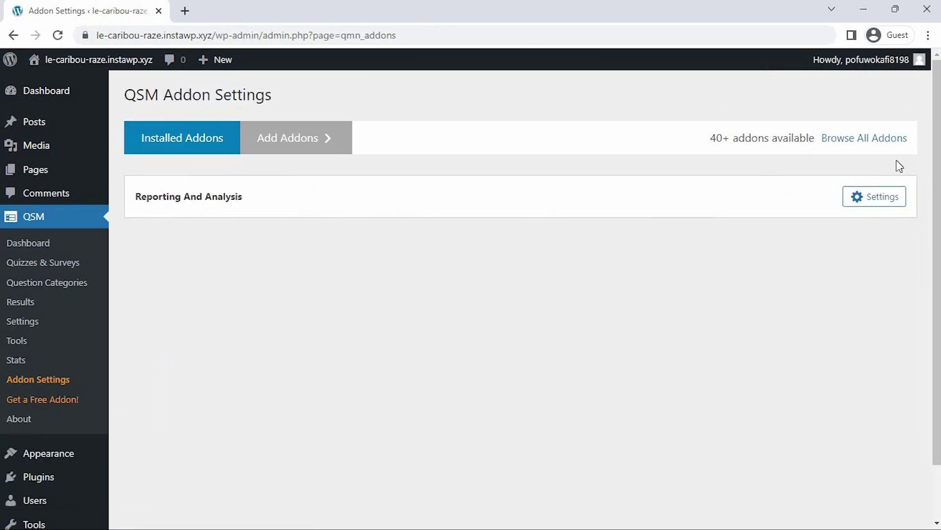
pyautogui.click(877, 200)
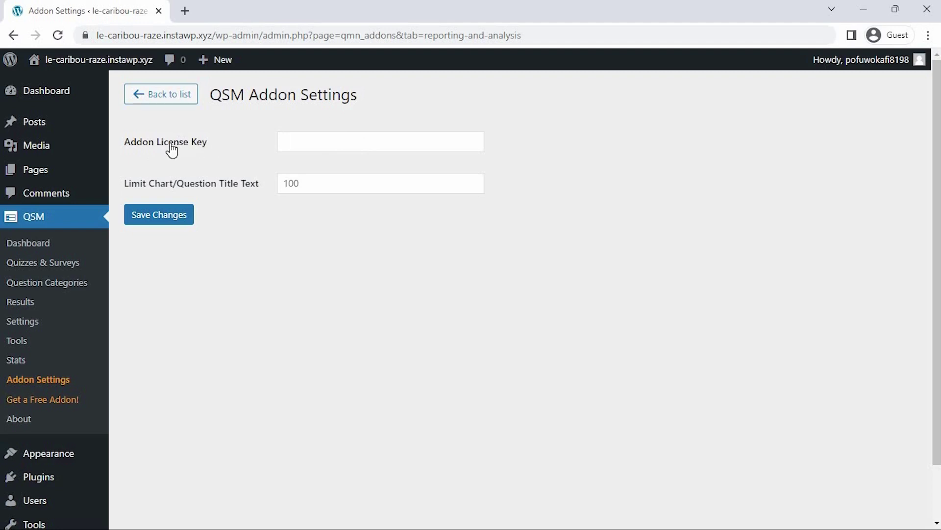
pyautogui.click(164, 221)
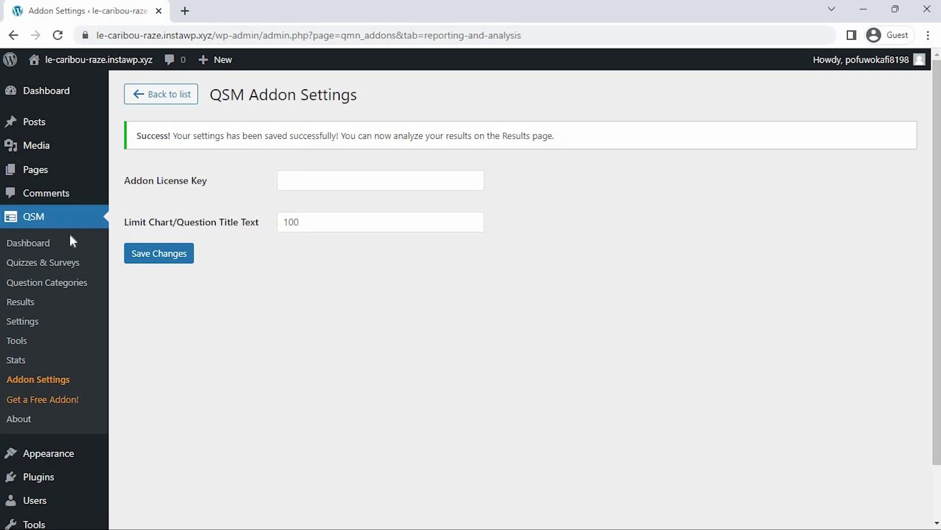
pyautogui.click(47, 267)
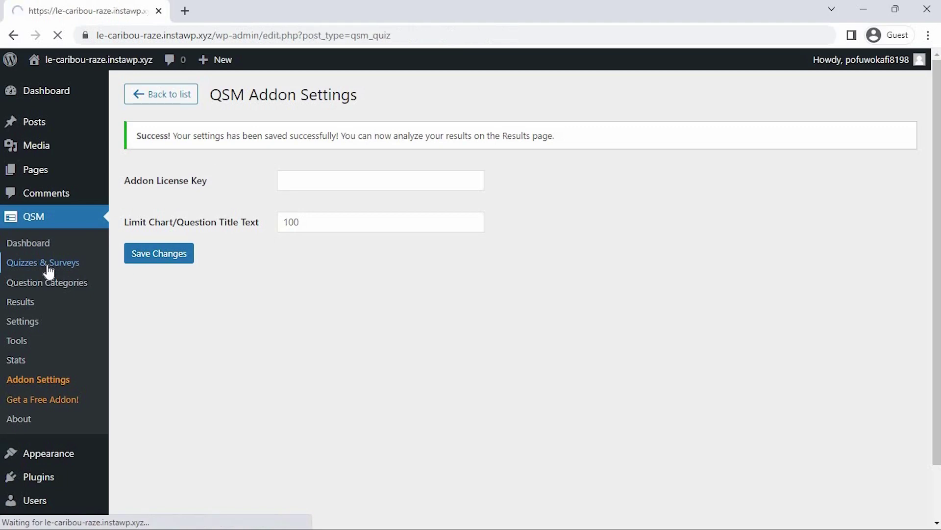
# Open the Sample Quiz post in the editor from the posts list.
pyautogui.moveTo(210, 231)
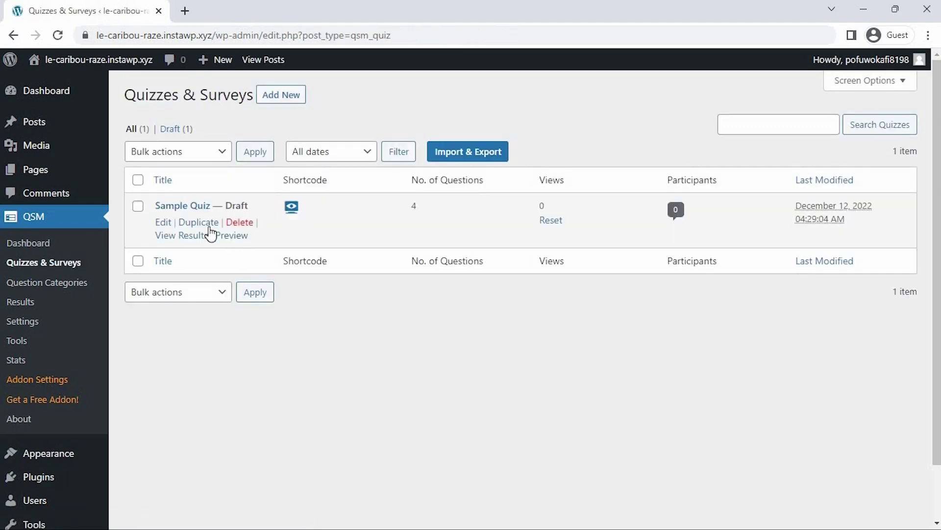
pyautogui.click(161, 223)
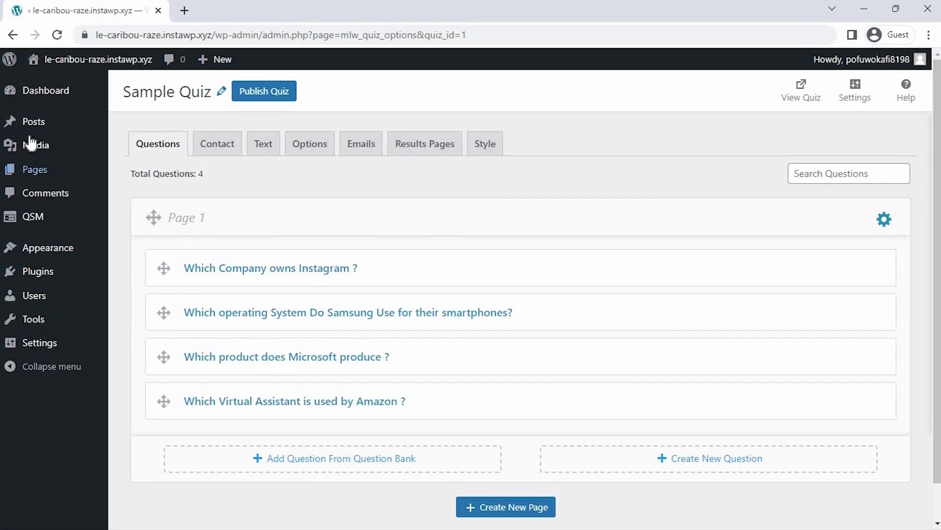
pyautogui.moveTo(38, 126)
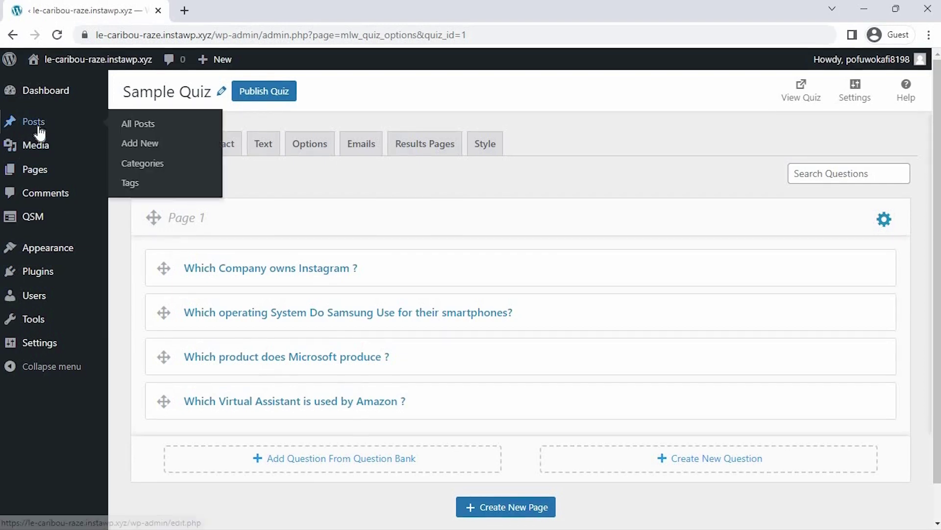
pyautogui.rightClick(150, 124)
pyautogui.click(188, 139)
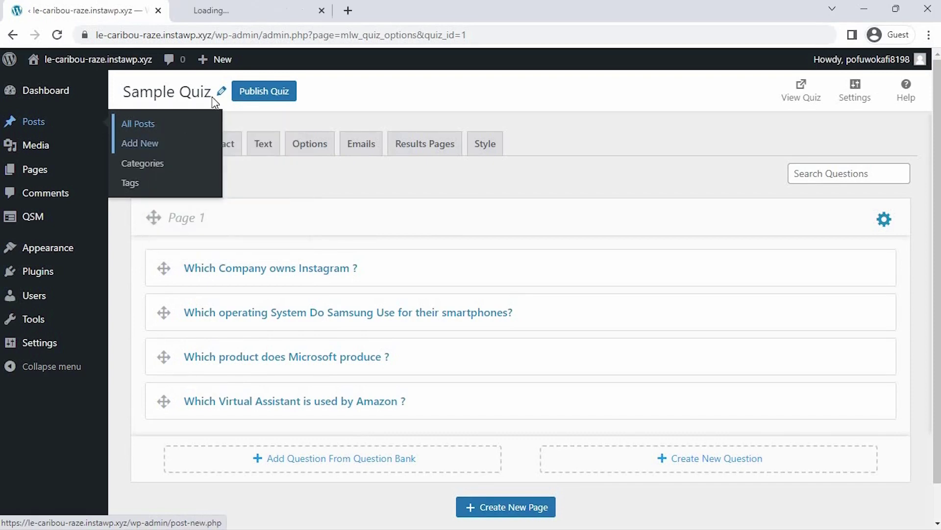
pyautogui.click(228, 8)
pyautogui.click(183, 201)
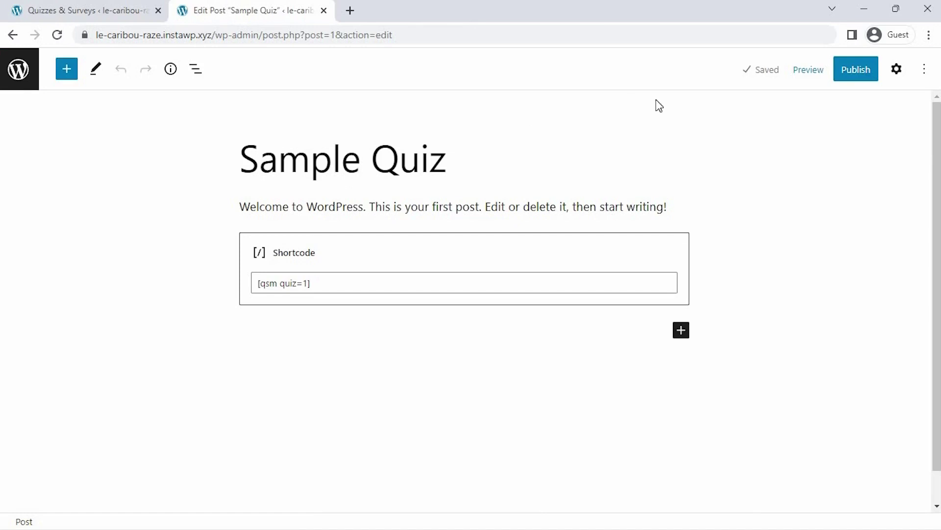
# Publish the Sample Quiz post and view its live page.
pyautogui.click(868, 74)
pyautogui.click(823, 71)
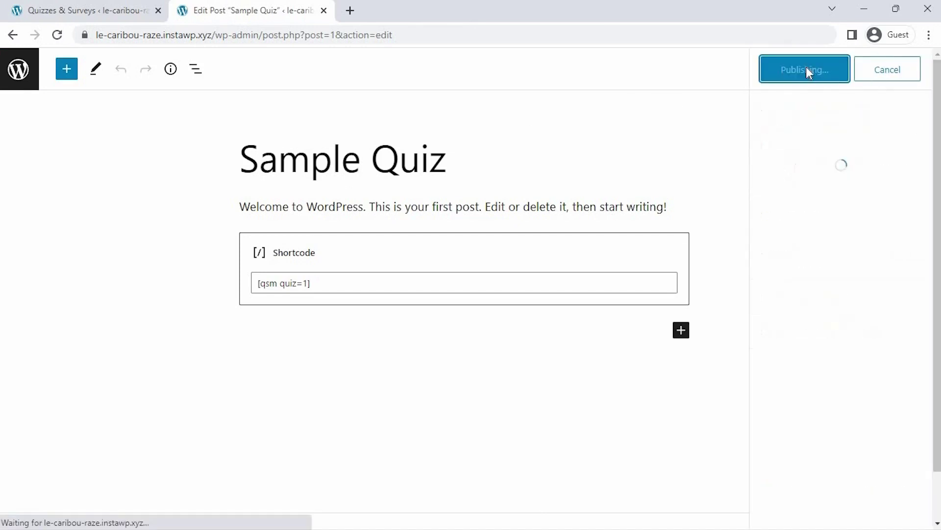
pyautogui.click(821, 222)
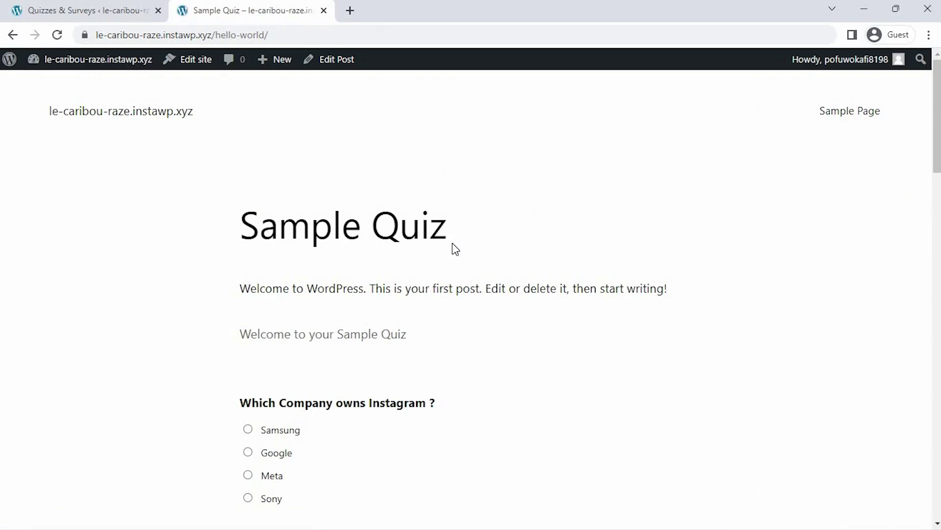
# Answer Samsung, Android, Surface Pro and Alexa, then review the graded quiz results.
pyautogui.scroll(-3, 455, 249)
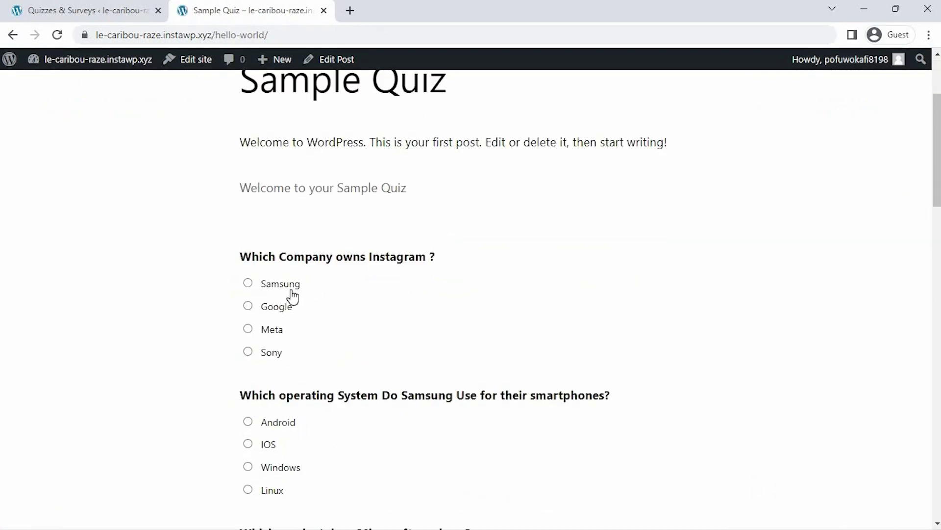
pyautogui.click(292, 290)
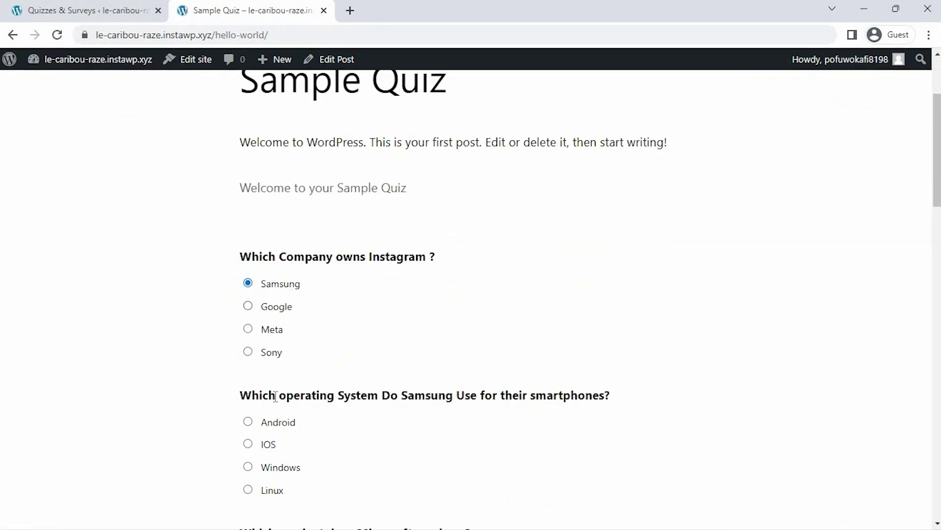
pyautogui.click(273, 428)
pyautogui.scroll(-4, 273, 429)
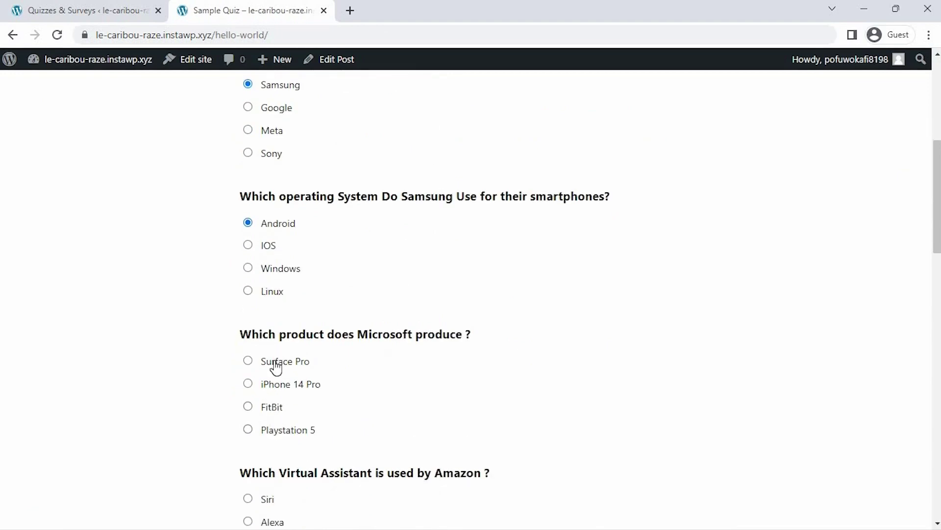
pyautogui.click(276, 365)
pyautogui.scroll(-5, 275, 367)
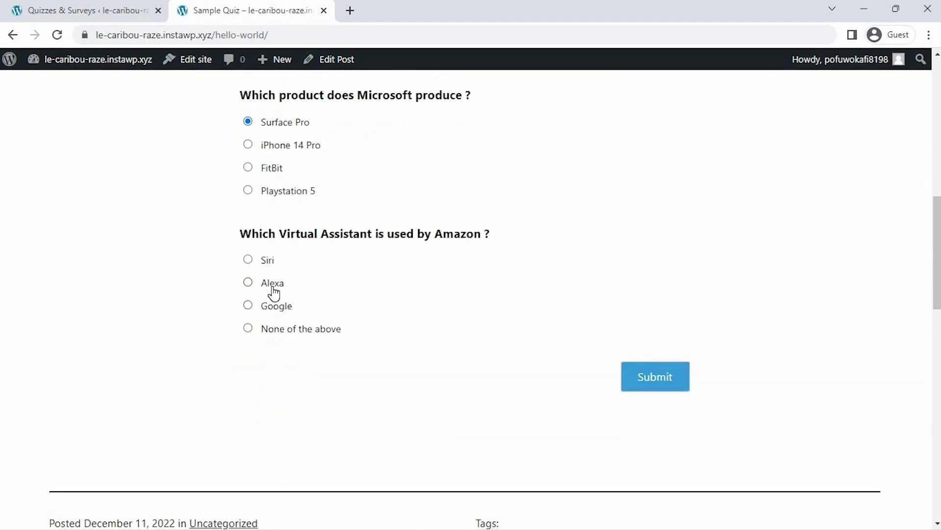
pyautogui.click(273, 290)
pyautogui.scroll(-6, 657, 386)
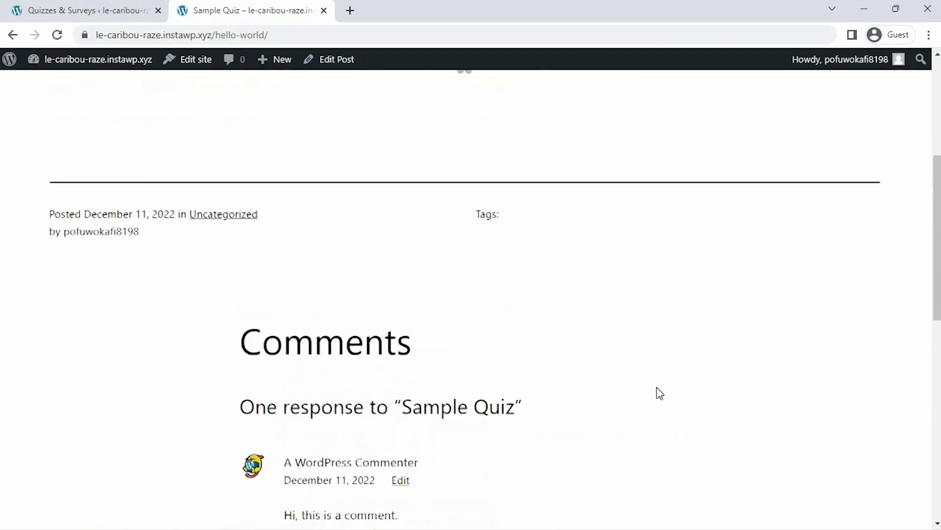
pyautogui.scroll(-3, 664, 385)
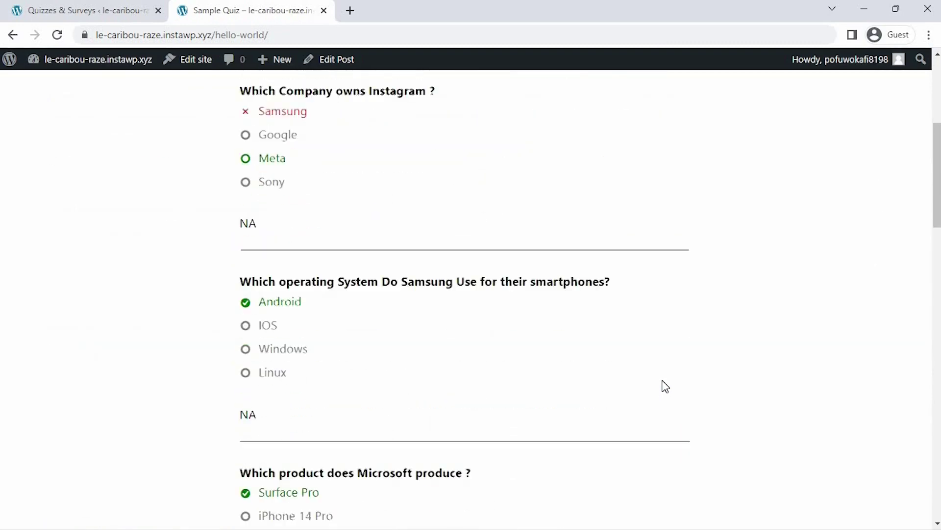
pyautogui.scroll(-7, 666, 386)
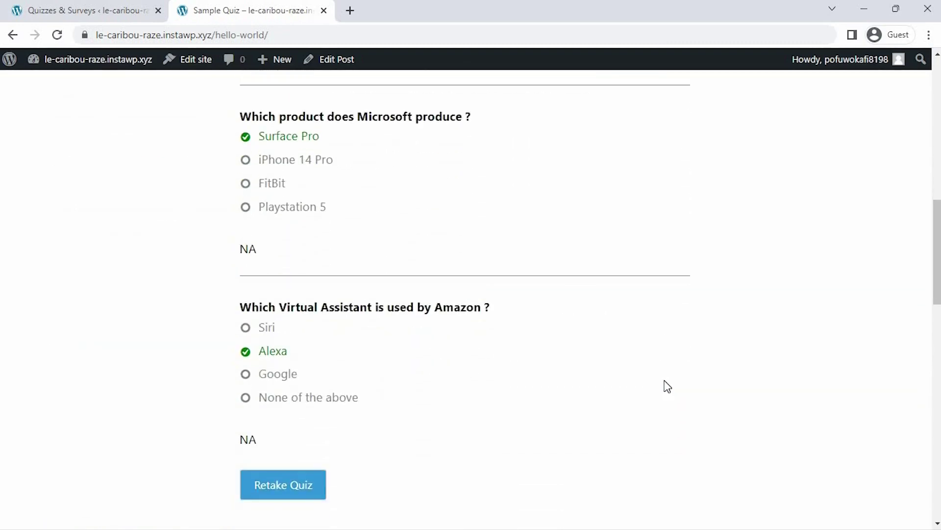
pyautogui.scroll(10, 665, 386)
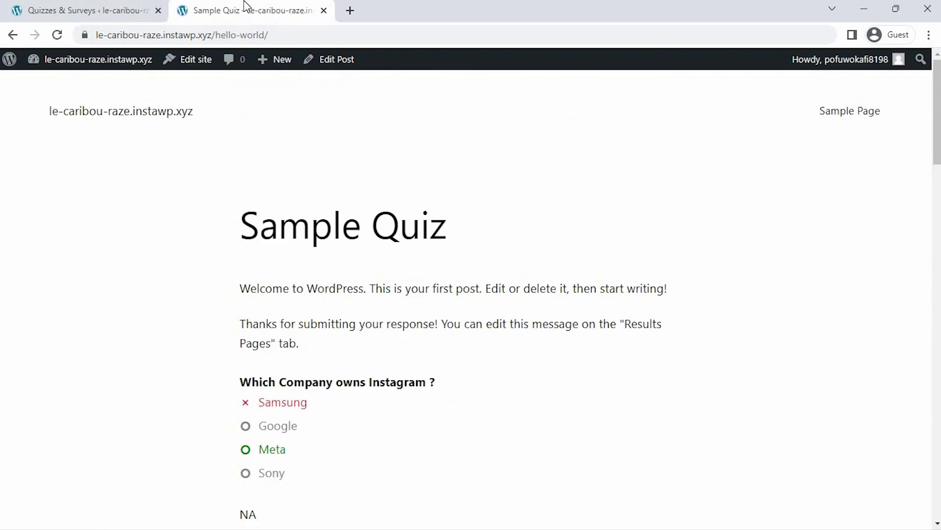
# Open QSM Results showing two Sample Quiz submissions, then the Reporting And Analysis section.
pyautogui.click(94, 9)
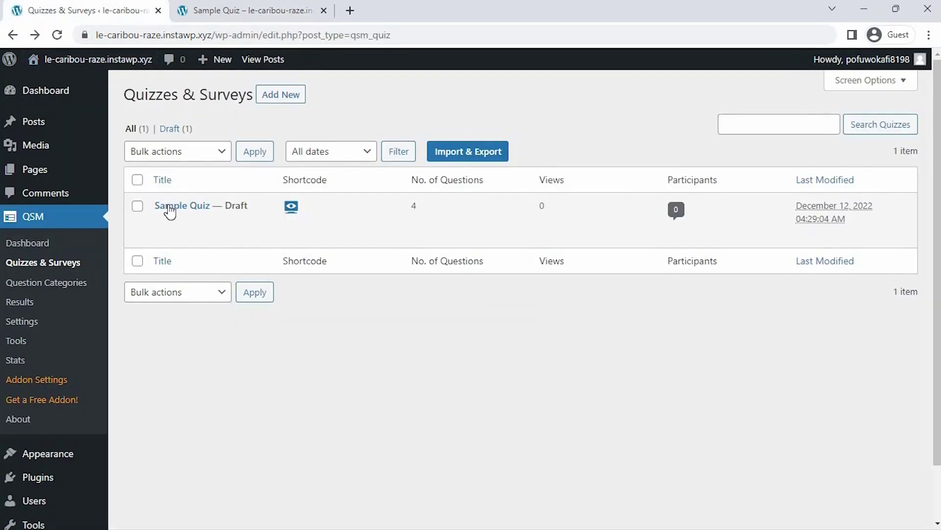
pyautogui.moveTo(169, 212)
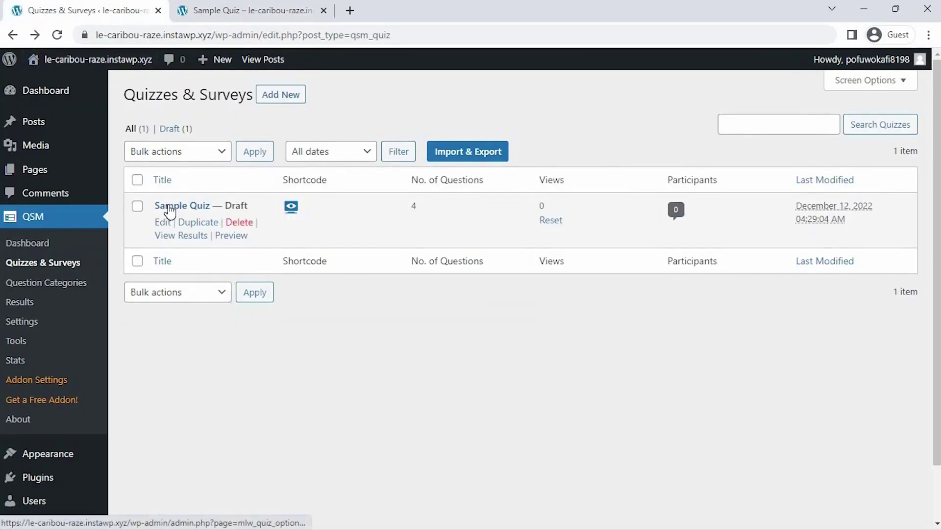
pyautogui.click(20, 302)
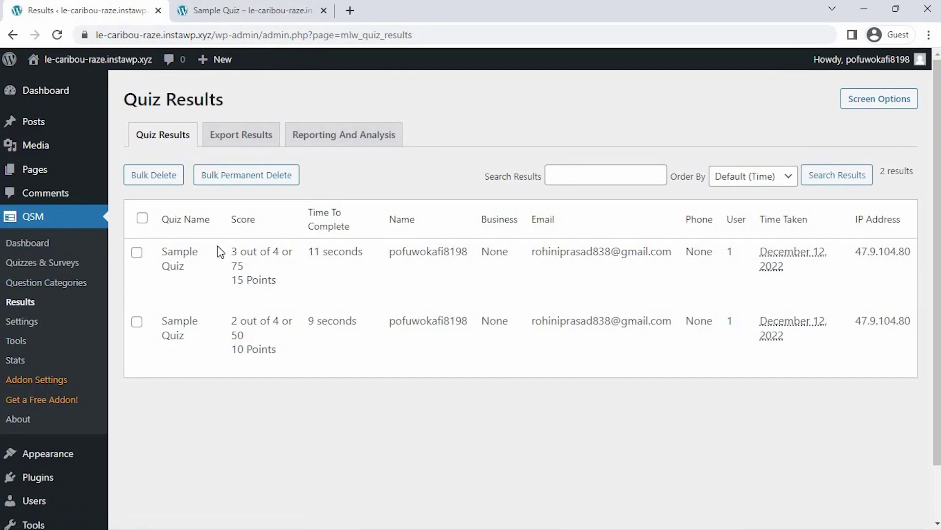
pyautogui.moveTo(254, 316)
pyautogui.click(324, 137)
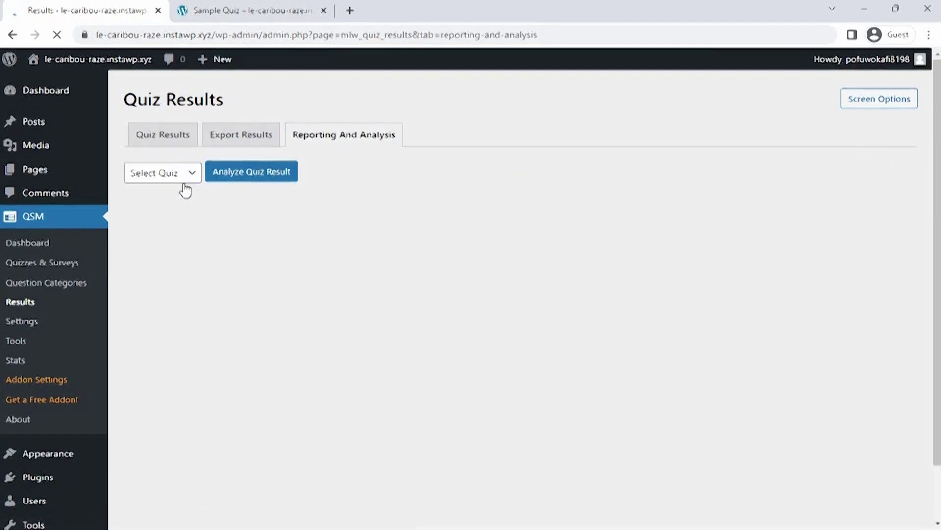
# Analyze Sample Quiz results and filter, showing 3 submissions and a 33.33% average score.
pyautogui.click(179, 183)
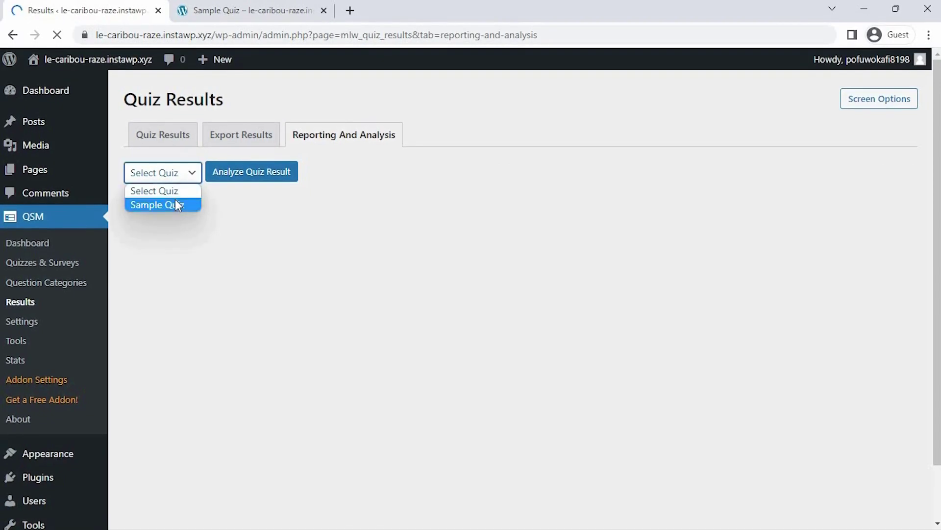
pyautogui.click(176, 205)
pyautogui.click(265, 179)
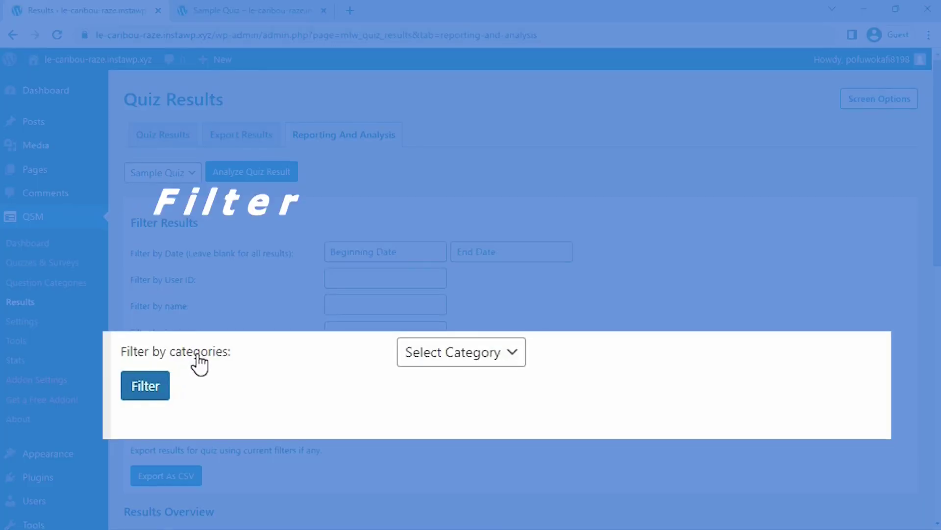
pyautogui.click(381, 359)
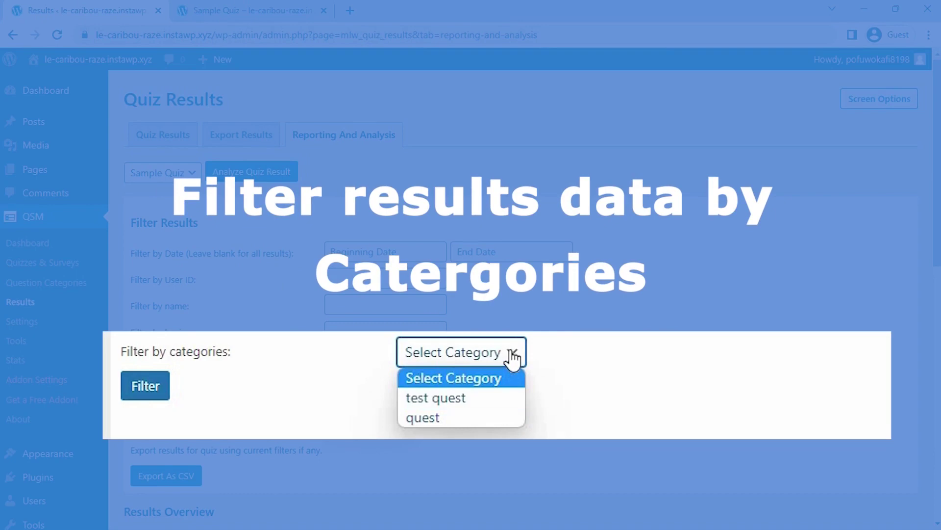
pyautogui.click(451, 372)
pyautogui.click(143, 382)
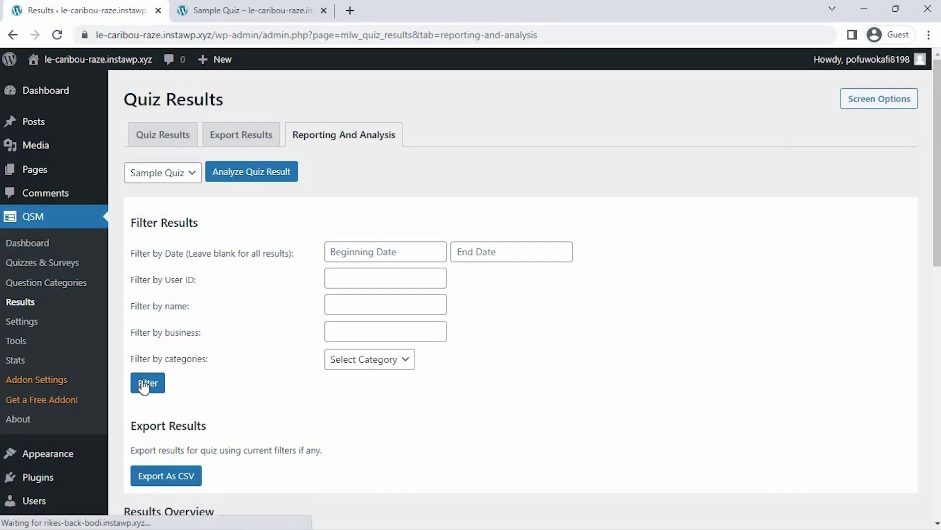
pyautogui.scroll(-4, 144, 387)
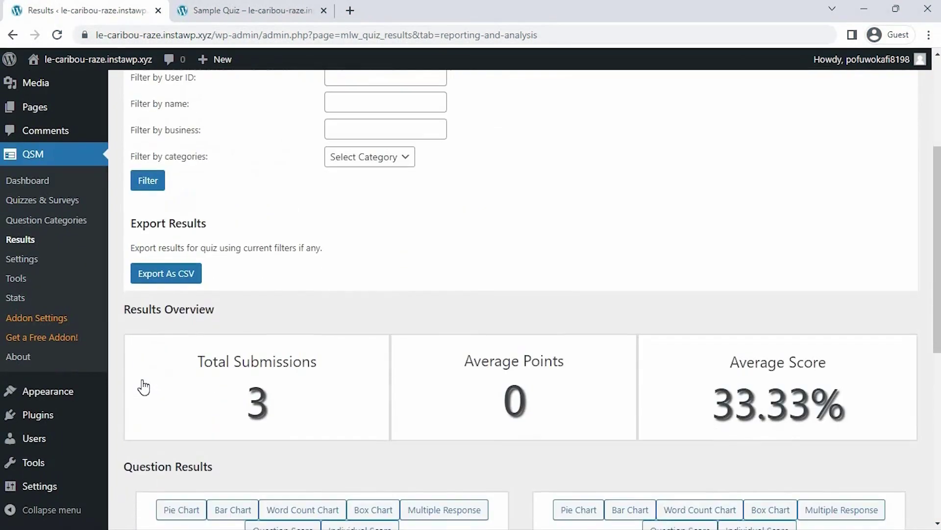
# Inspect the Instagram question's answers (facebook 2, Meta 1) as a pie chart, switch to a bar chart, then back to pie.
pyautogui.click(164, 273)
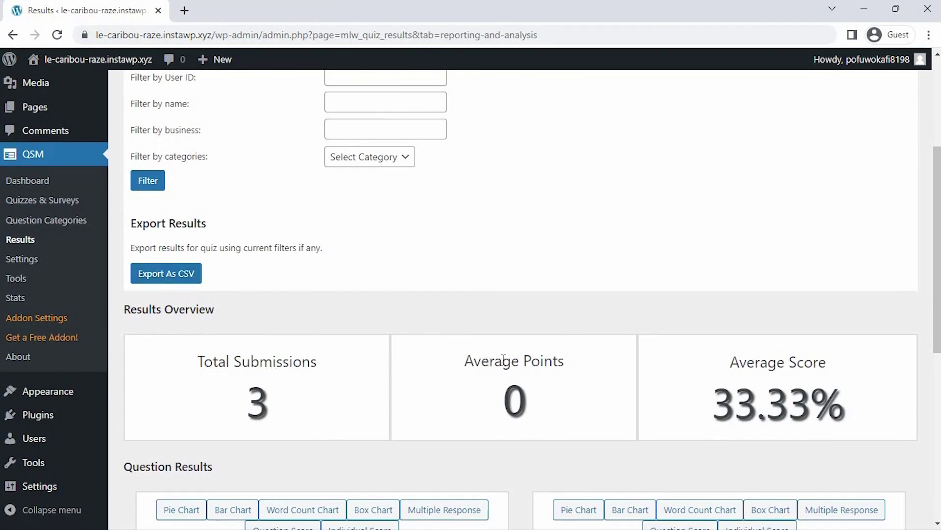
pyautogui.scroll(-8, 754, 363)
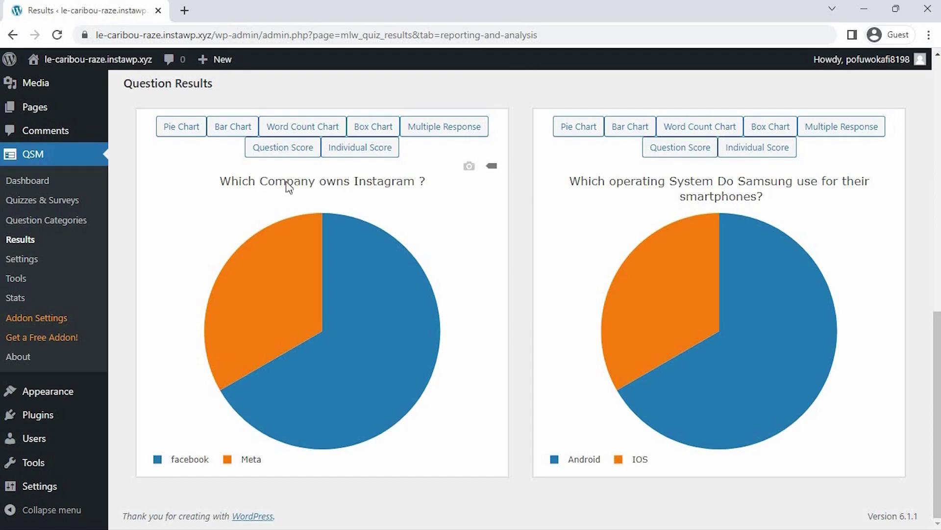
pyautogui.moveTo(268, 284)
pyautogui.moveTo(241, 316)
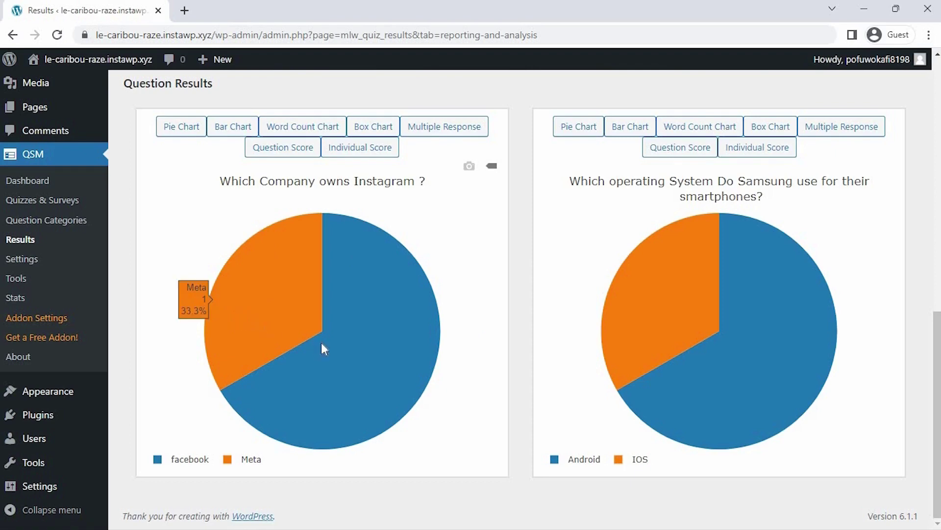
pyautogui.moveTo(337, 355)
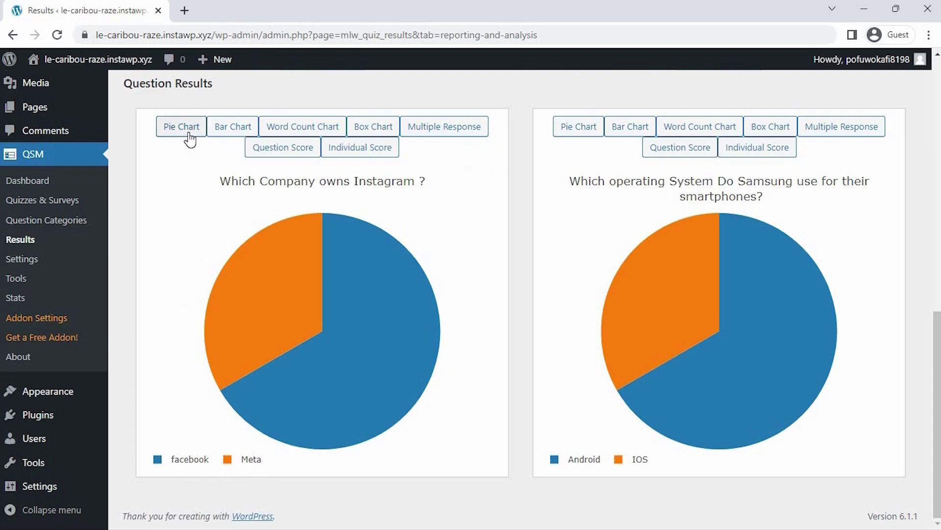
pyautogui.click(239, 129)
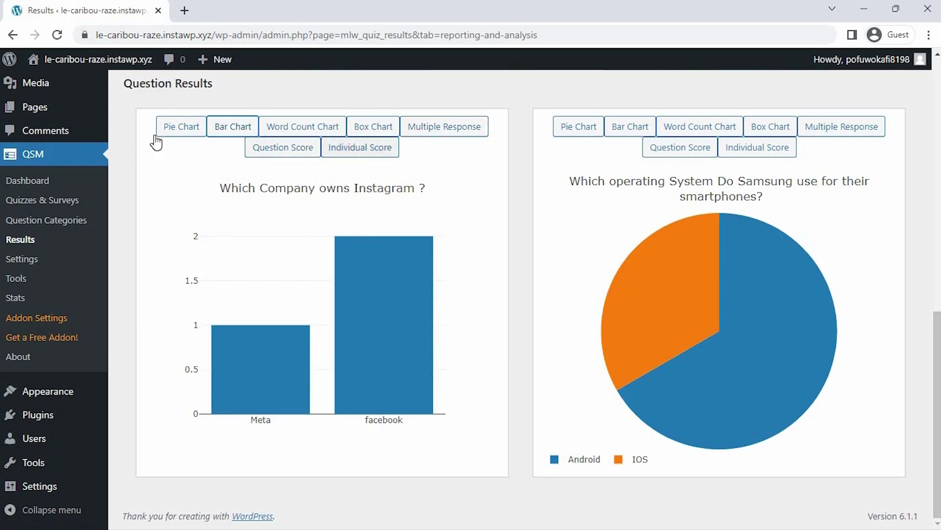
pyautogui.click(182, 129)
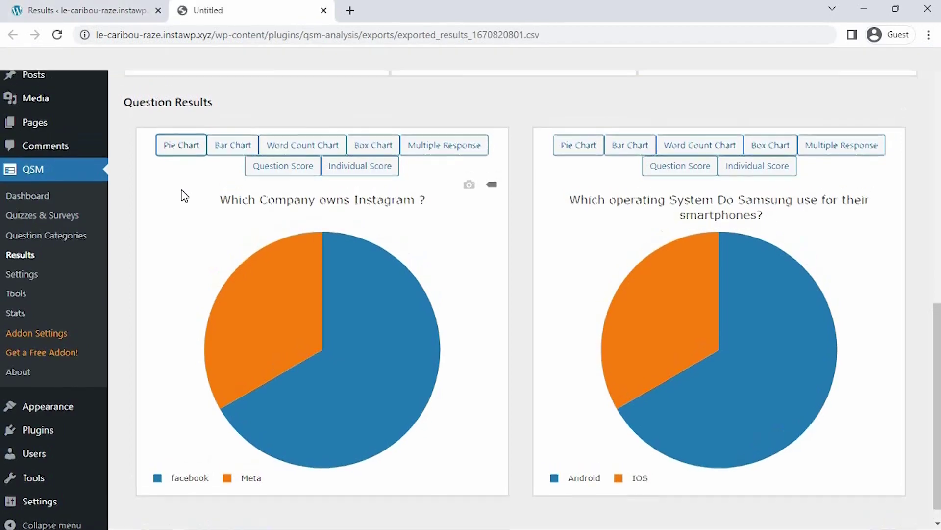
# Download the Sample Quiz results with Export As CSV.
pyautogui.scroll(3, 183, 190)
pyautogui.scroll(3, 182, 190)
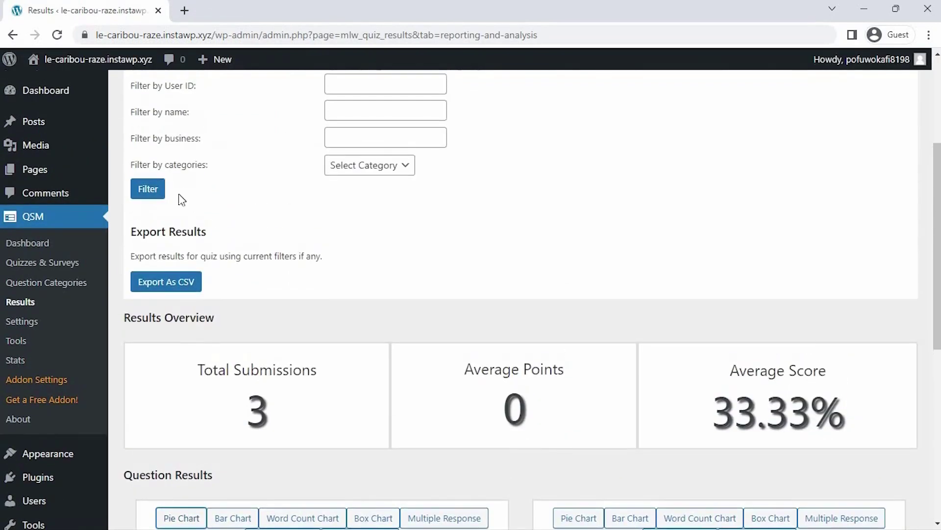
pyautogui.click(161, 283)
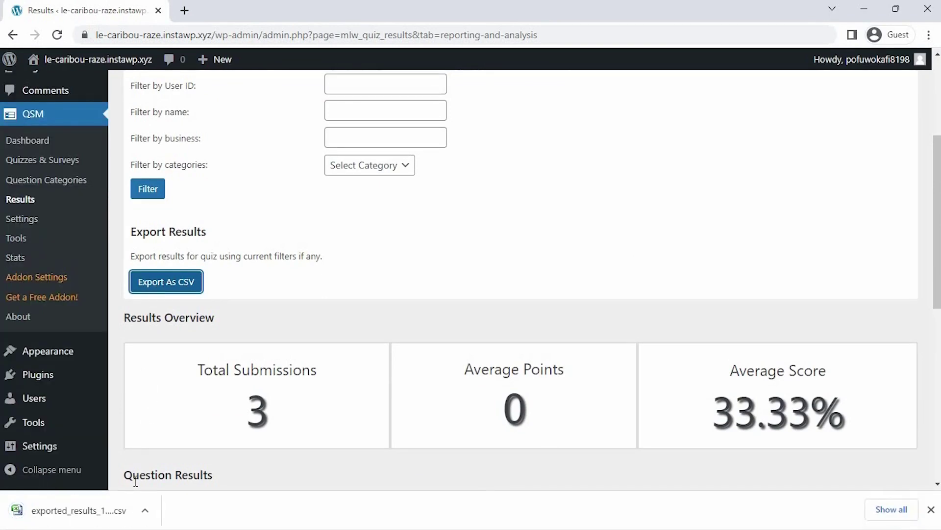
pyautogui.scroll(4, 183, 405)
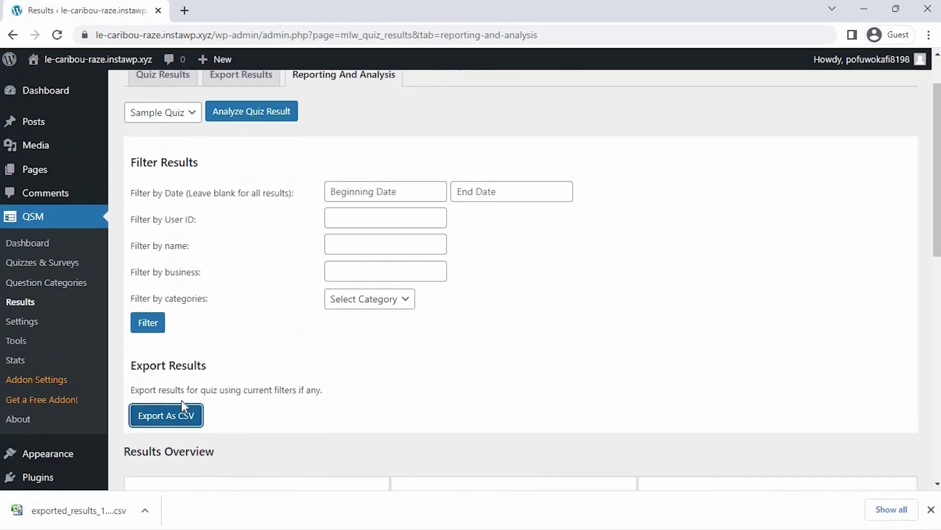